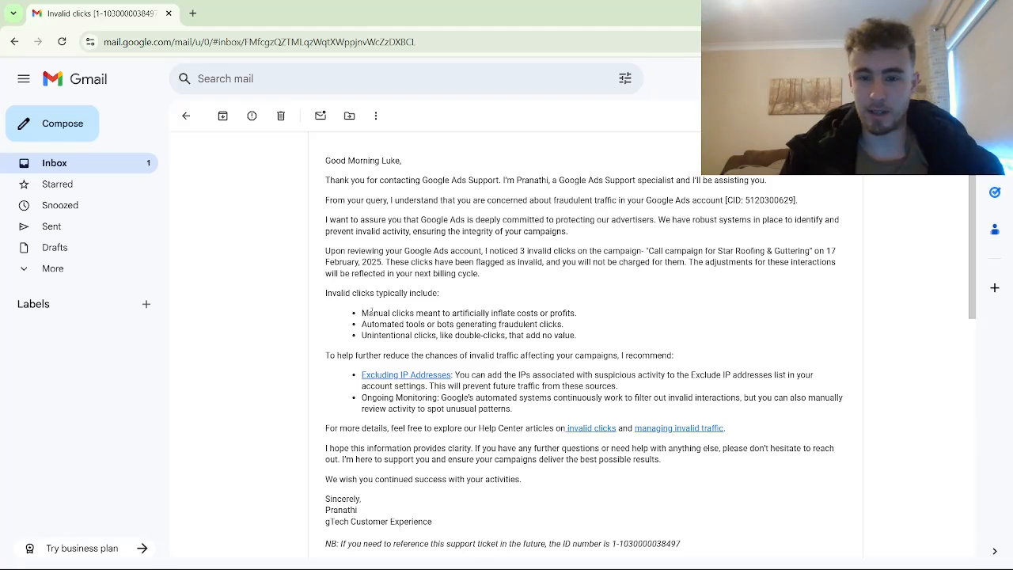
# Step: Review the support email's list of what invalid clicks typically include, down to unintentional double-clicks
pyautogui.moveTo(369, 313); pyautogui.dragTo(576, 334)
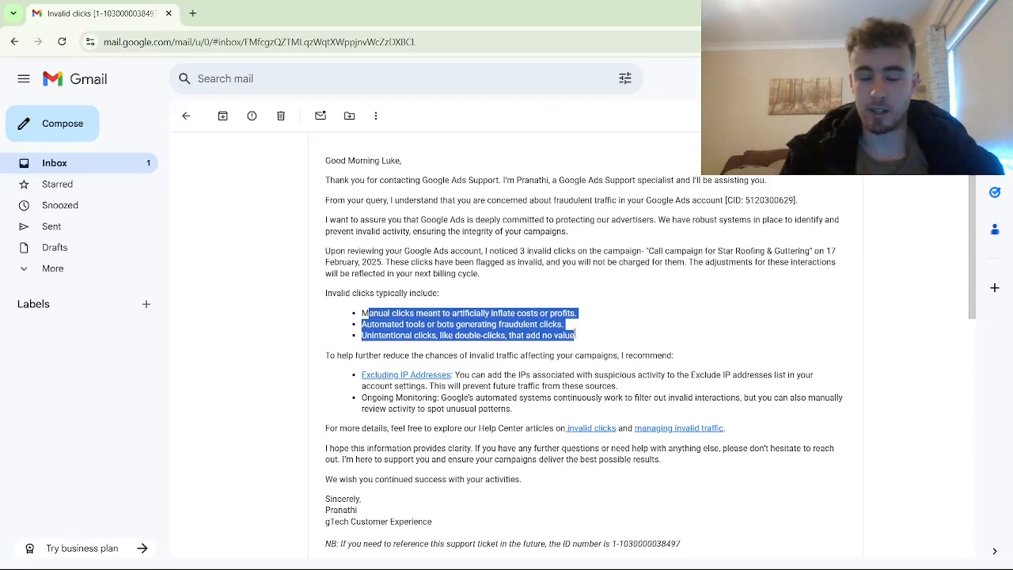
pyautogui.click(364, 334)
pyautogui.moveTo(364, 334); pyautogui.dragTo(582, 336)
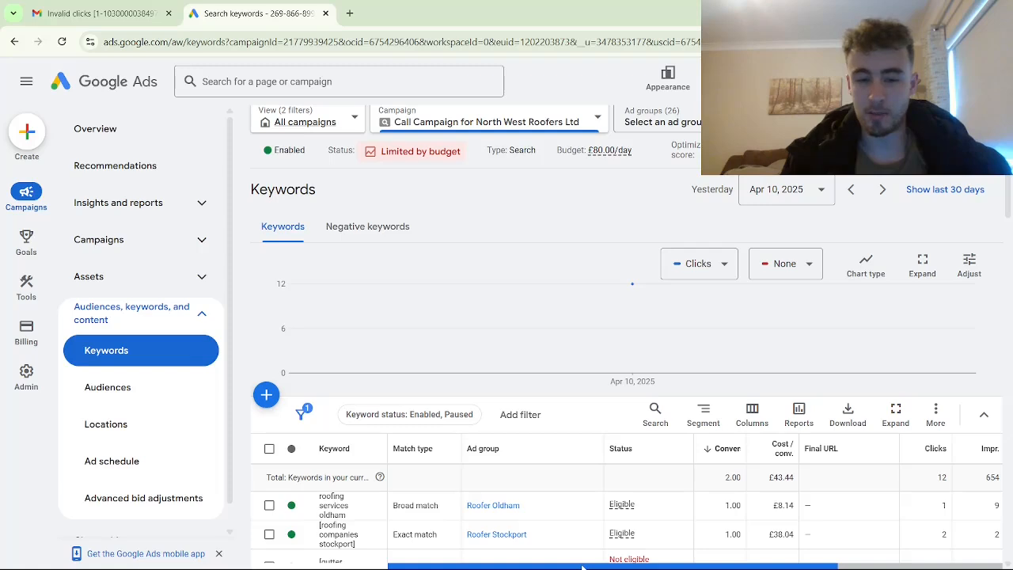
# Step: In Google Ads, check the keywords' clicks and average CPC columns, and open the March breakdown in the billing summary
pyautogui.moveTo(582, 567); pyautogui.dragTo(666, 566)
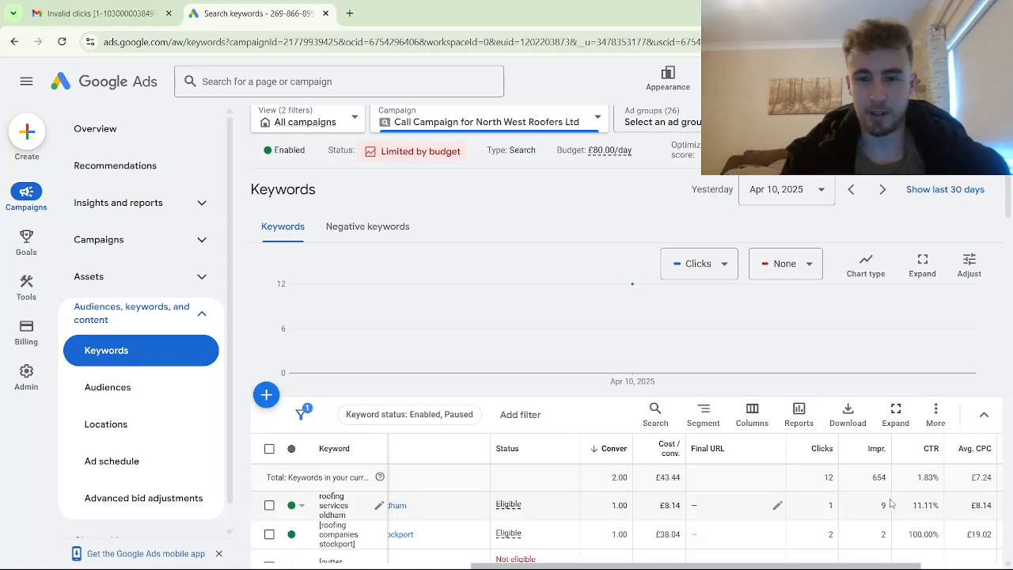
pyautogui.moveTo(28, 325)
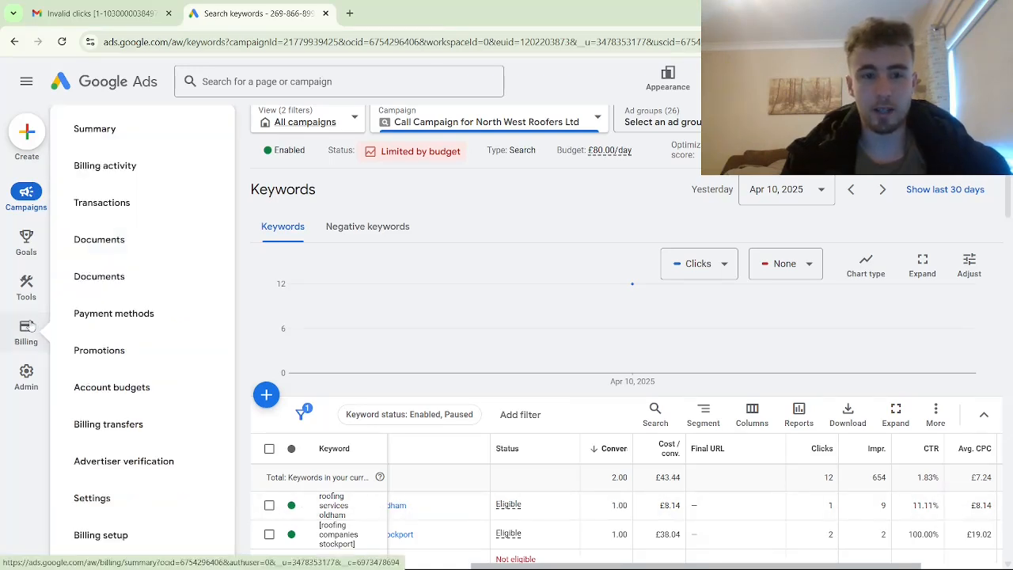
pyautogui.click(26, 326)
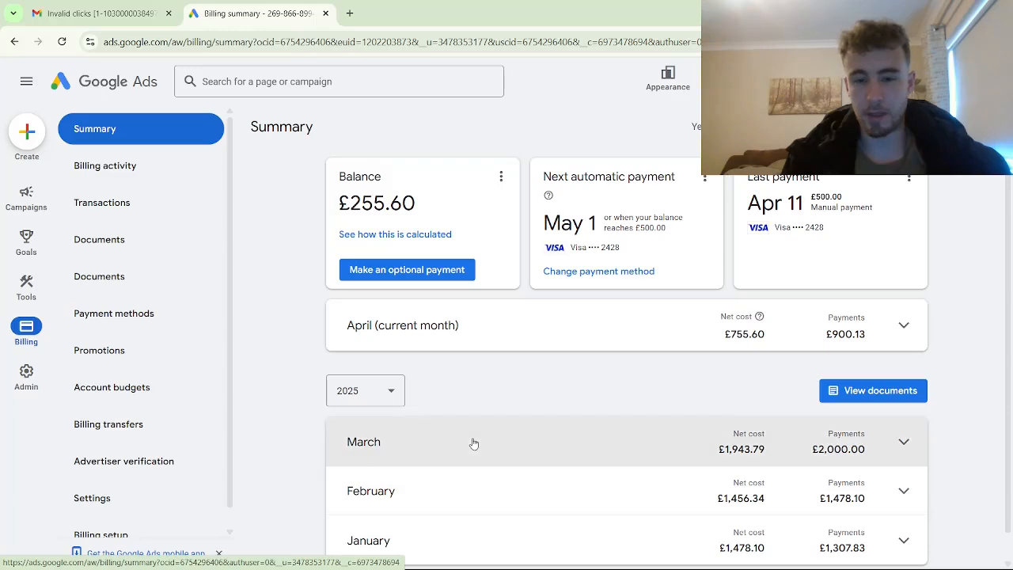
pyautogui.click(473, 443)
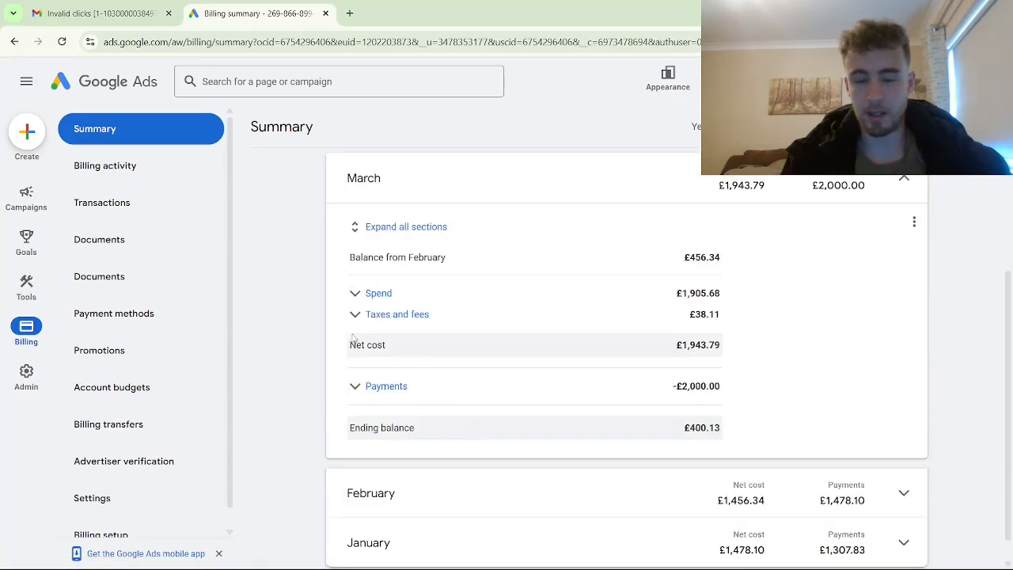
# Step: Return from billing to the campaign overview
pyautogui.moveTo(13, 193)
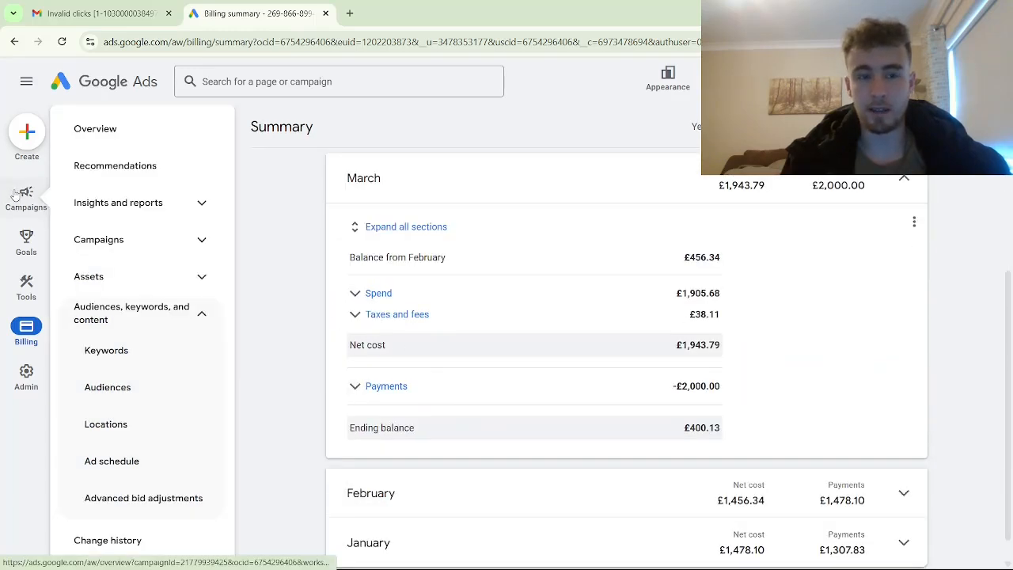
pyautogui.click(143, 127)
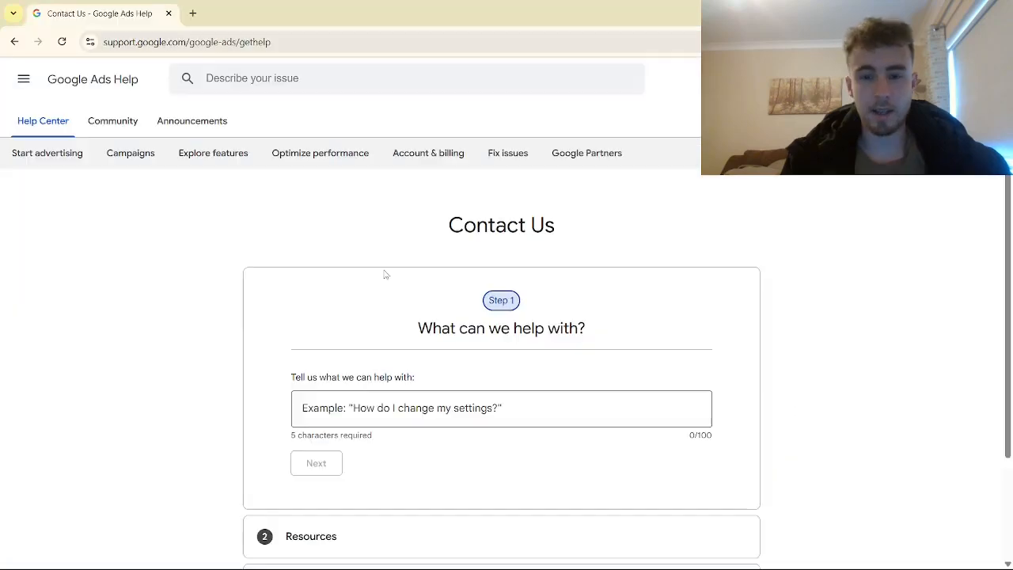
# Step: On the Google Ads Help Contact Us page, describe the issue as "invalid clicks"
pyautogui.scroll(-3, 467, 344)
pyautogui.scroll(3, 469, 336)
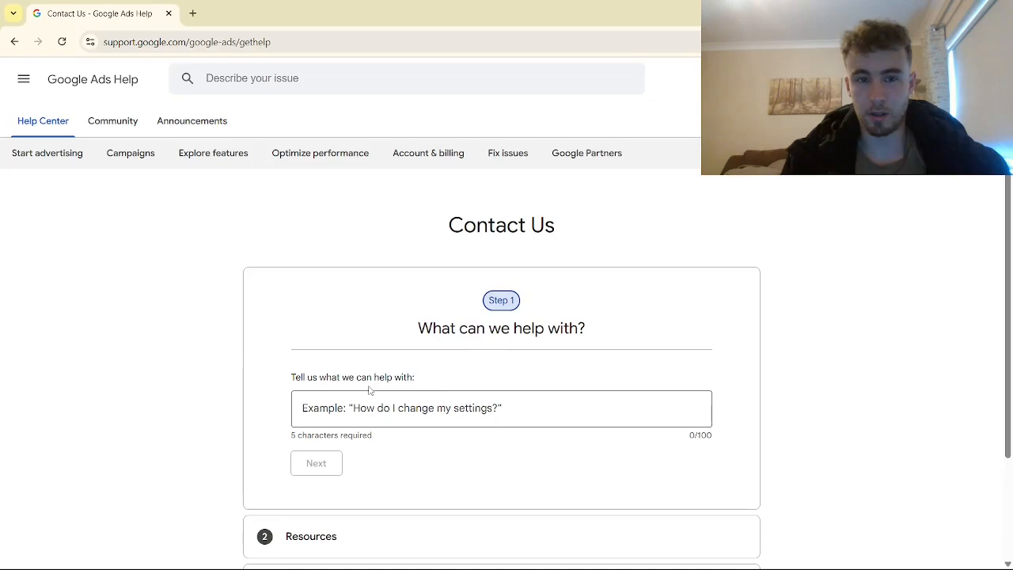
pyautogui.click(413, 415)
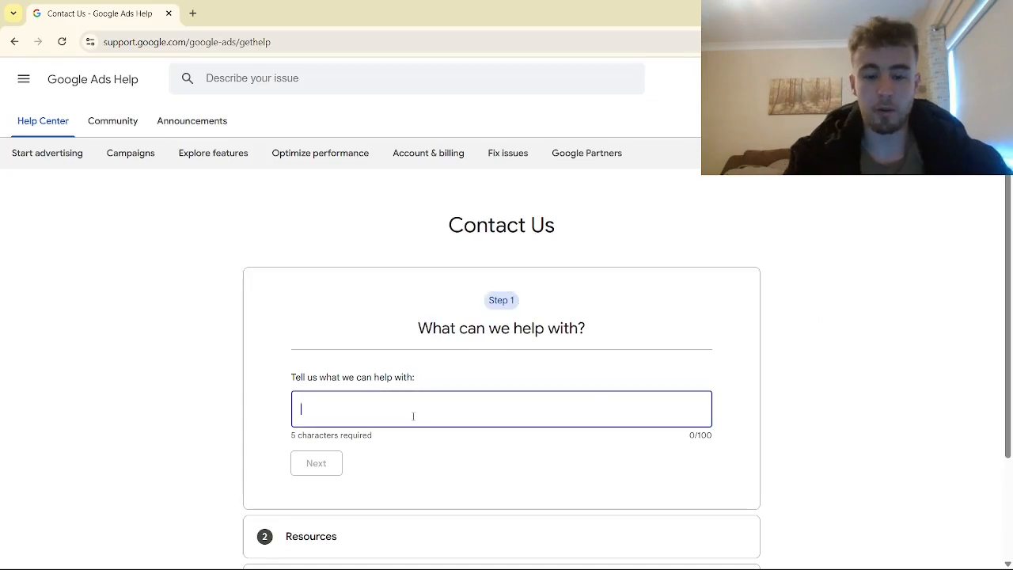
pyautogui.write('invalid clikc')
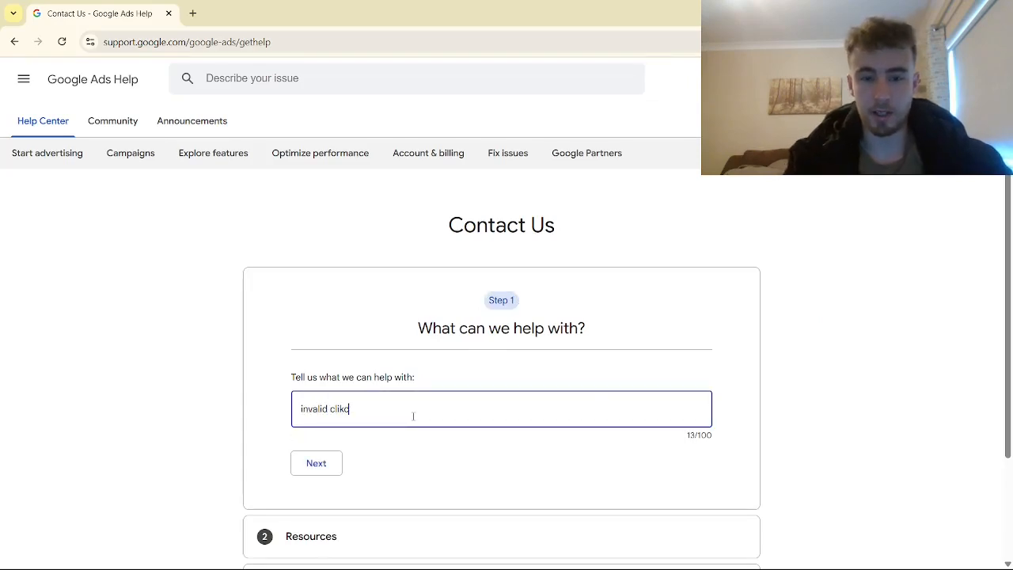
pyautogui.press('BackSpace')
pyautogui.press('BackSpace')
pyautogui.write('cks')
# Step: Choose Invalid clicks or spam as the best description of the issue and continue to the contact form
pyautogui.click(354, 425)
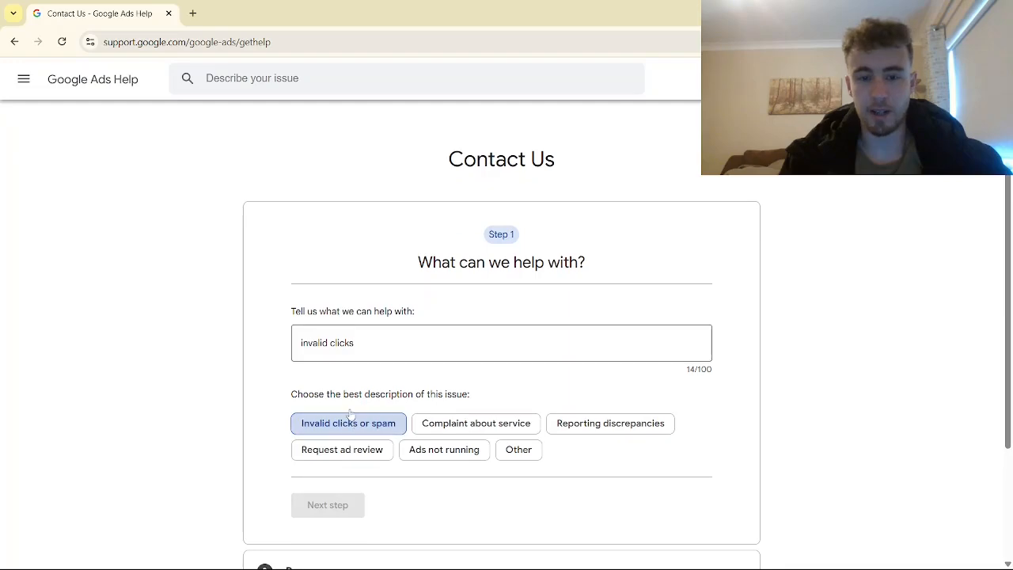
pyautogui.scroll(-2, 351, 411)
pyautogui.click(341, 371)
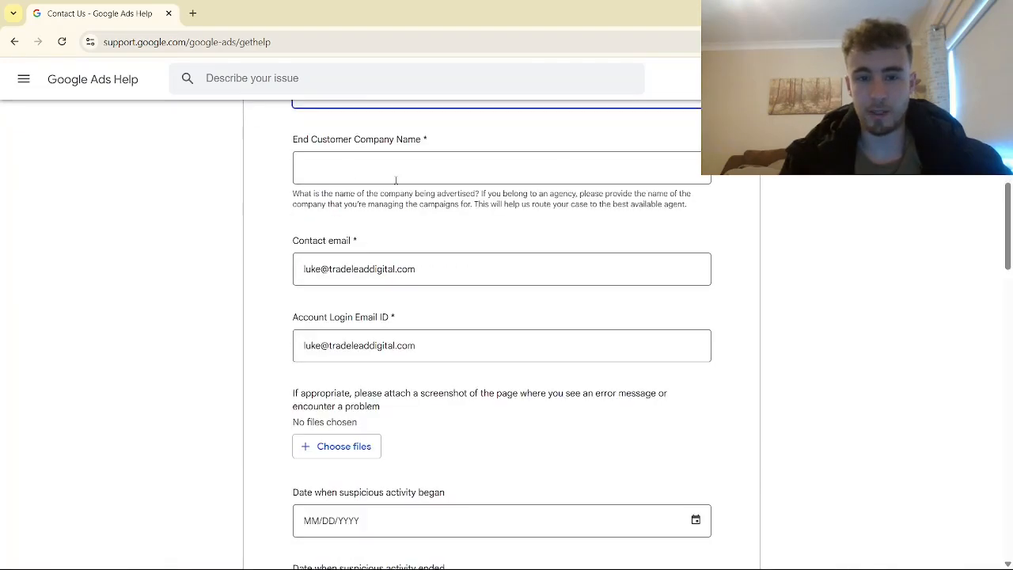
# Step: Examine the contact form's fields: company, contact details, activity dates, affected campaigns, ad groups and keywords, issue summary, IP addresses and suspicious sites
pyautogui.scroll(-1, 470, 355)
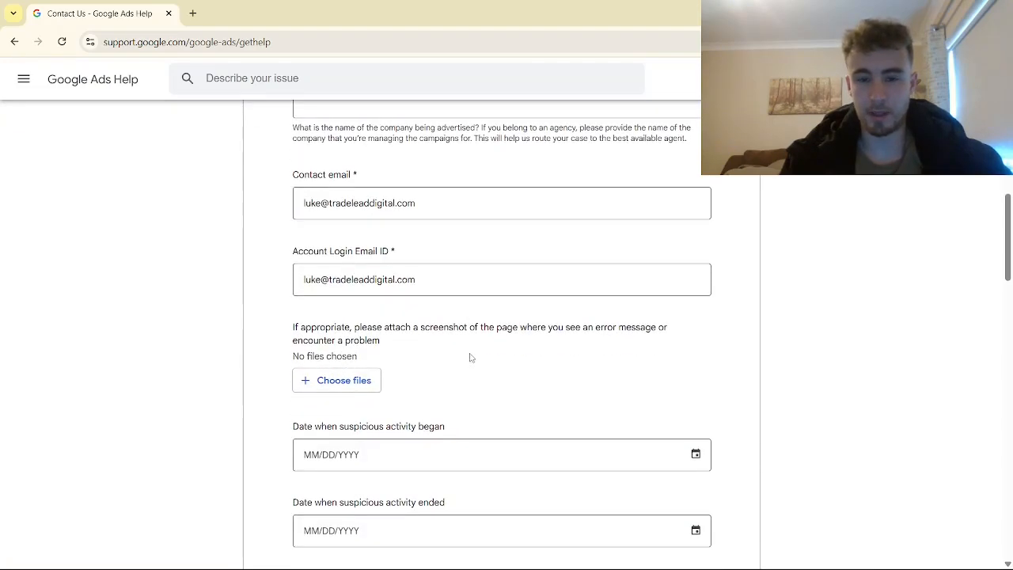
pyautogui.scroll(-2, 470, 357)
pyautogui.scroll(1, 635, 300)
pyautogui.scroll(1, 1009, 197)
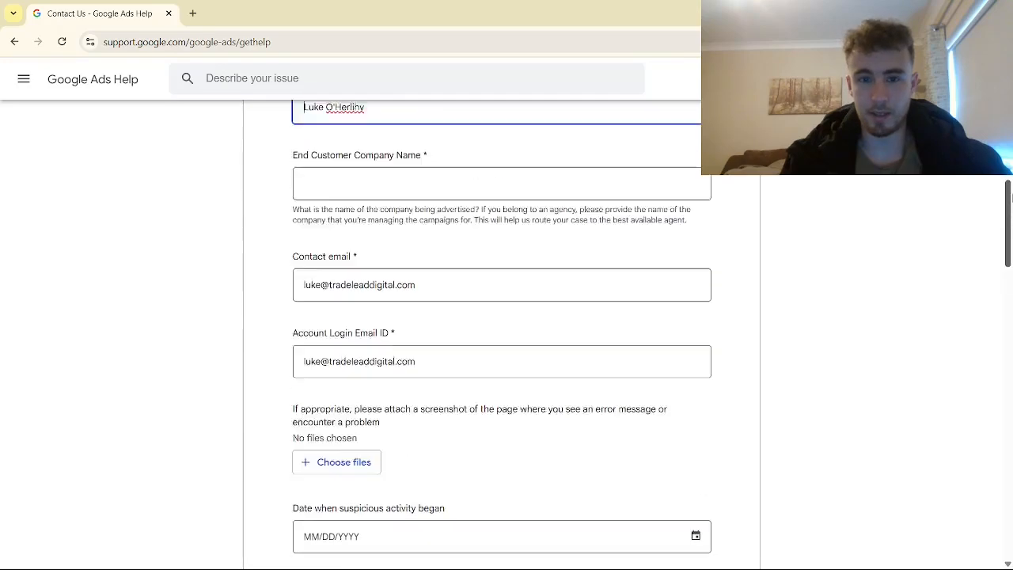
pyautogui.scroll(2, 1009, 197)
pyautogui.scroll(-5, 1008, 222)
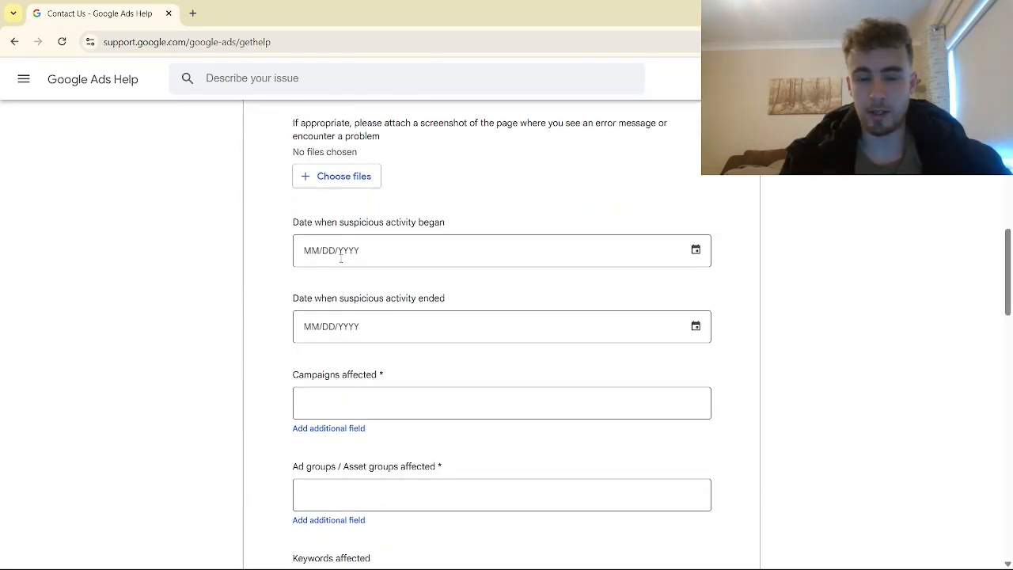
pyautogui.scroll(-2, 1009, 263)
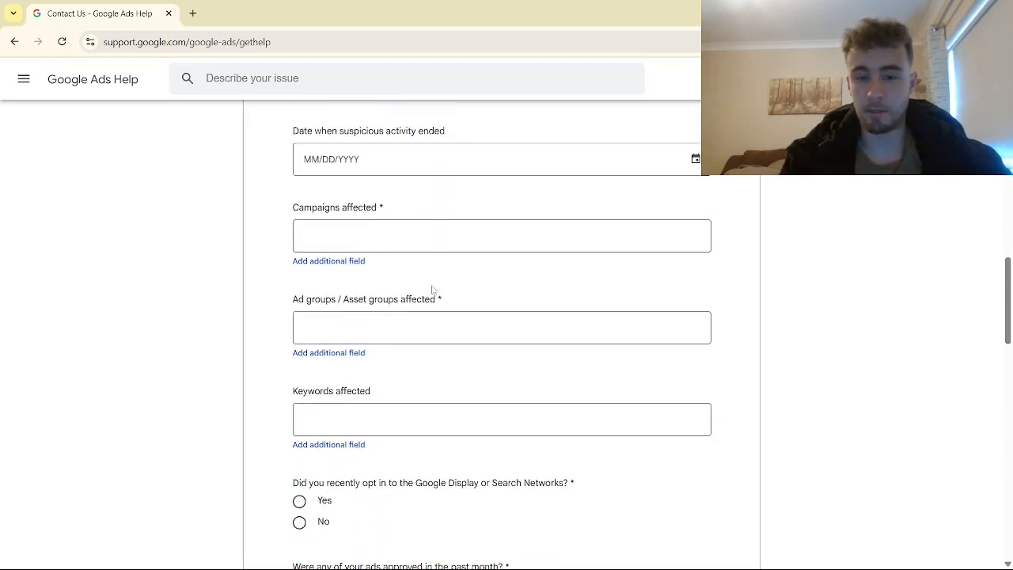
pyautogui.scroll(-1, 427, 297)
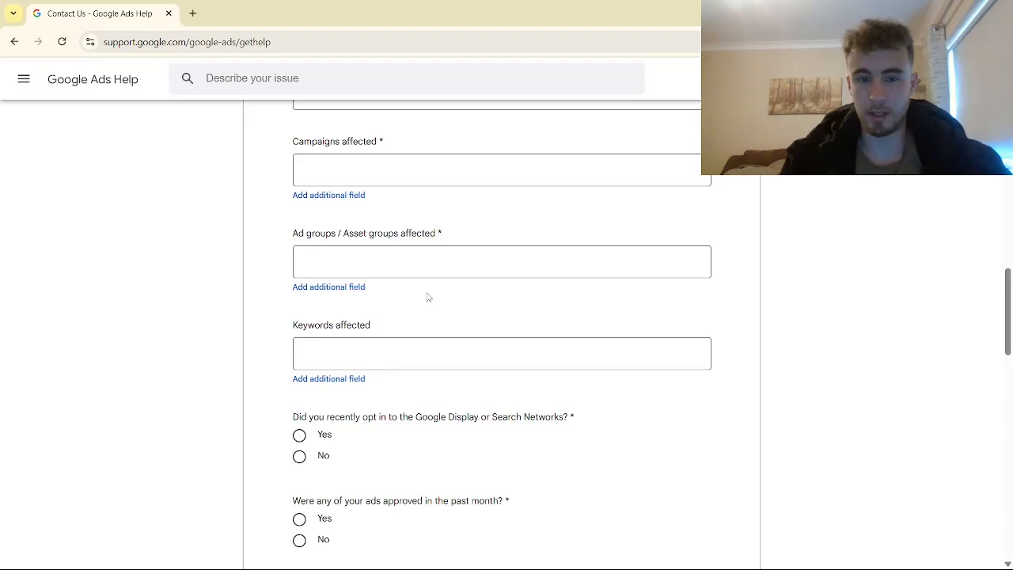
pyautogui.scroll(-4, 428, 297)
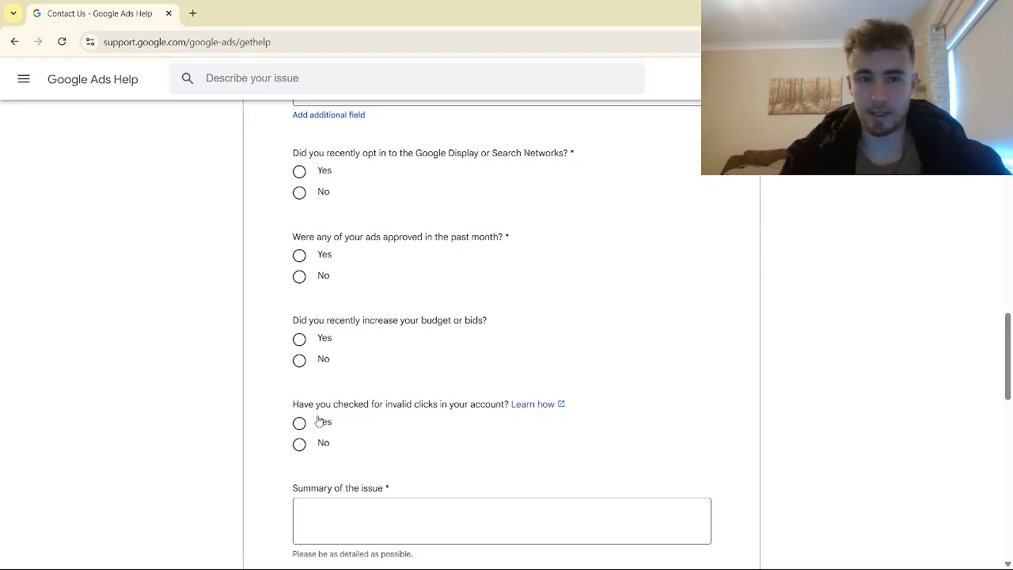
pyautogui.scroll(-3, 345, 230)
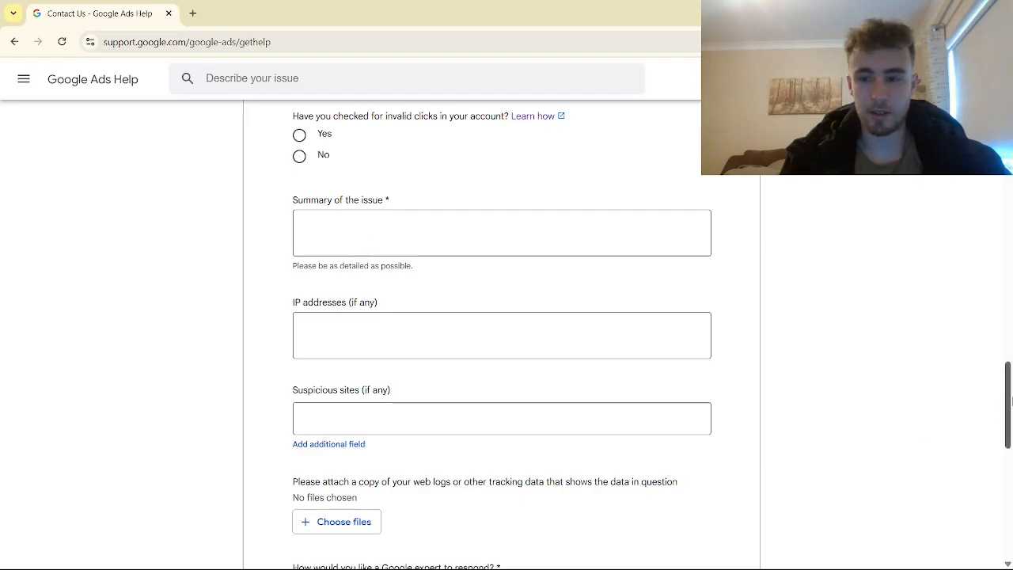
pyautogui.moveTo(1010, 402); pyautogui.dragTo(918, 277)
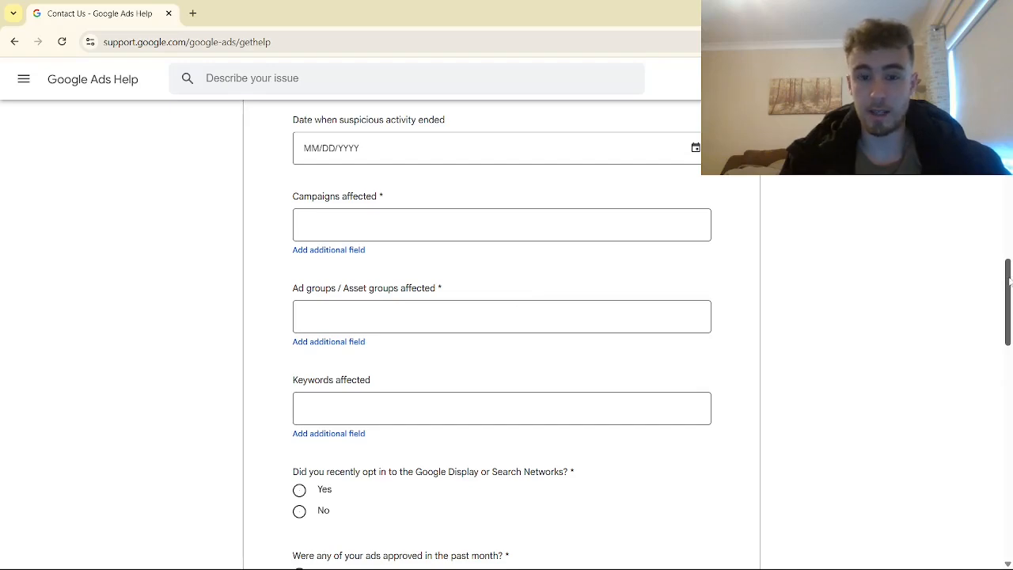
pyautogui.scroll(-8, 344, 261)
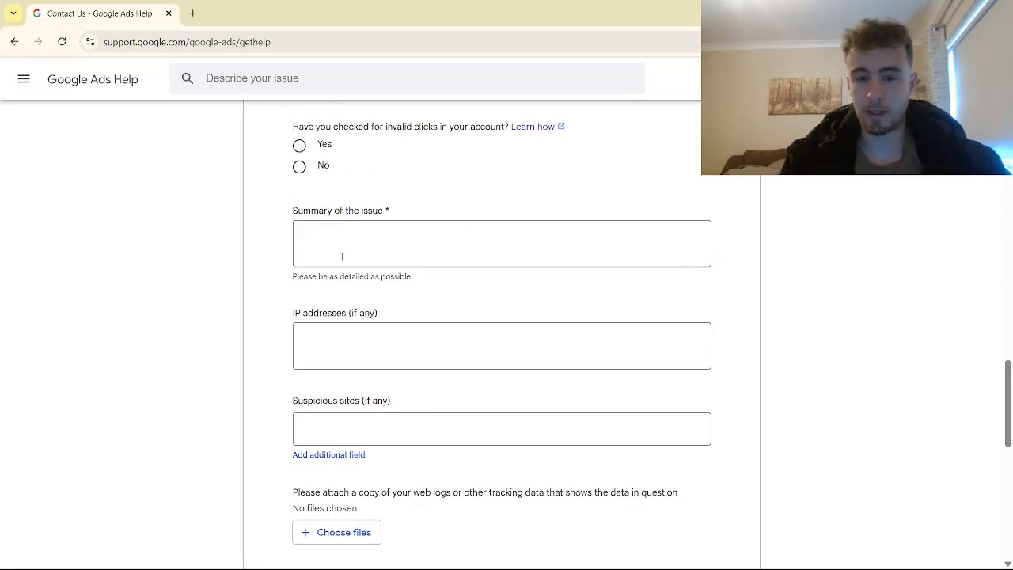
pyautogui.scroll(-1, 350, 254)
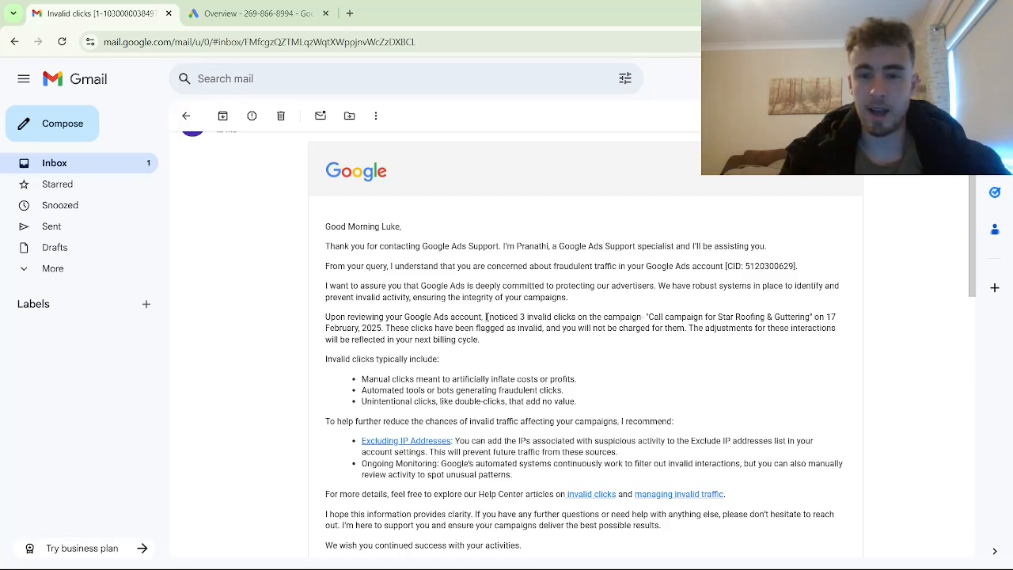
# Step: In Gmail, review the support reply about invalid clicks on the campaign and the follow-up message about the billing adjustment
pyautogui.moveTo(484, 316); pyautogui.dragTo(644, 317)
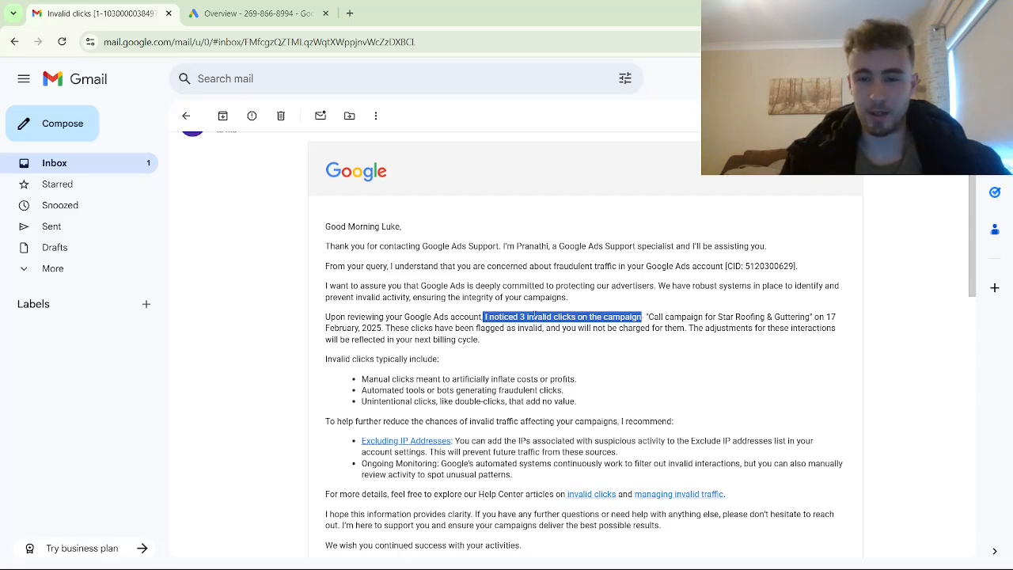
pyautogui.click(589, 327)
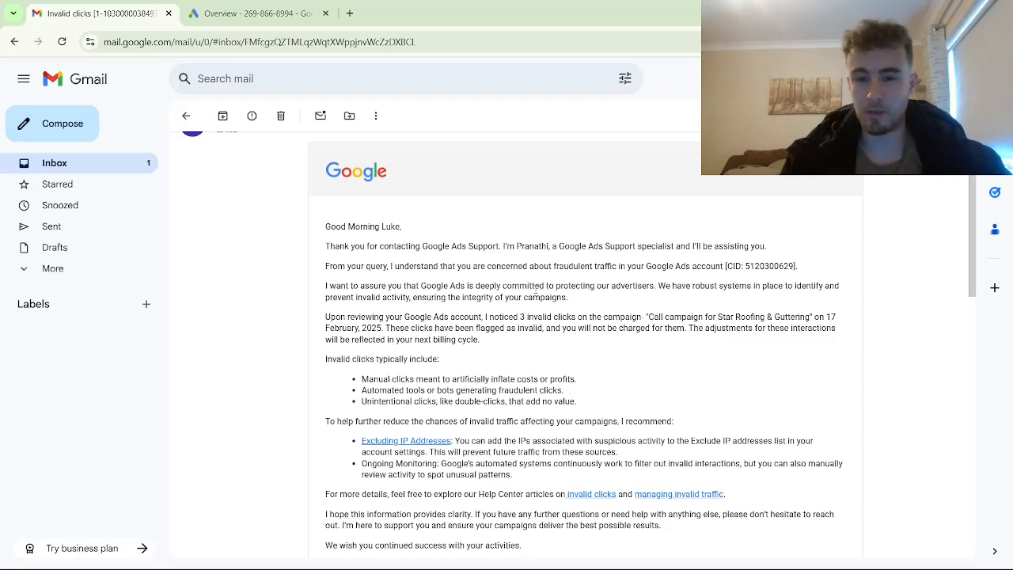
pyautogui.scroll(-1, 534, 289)
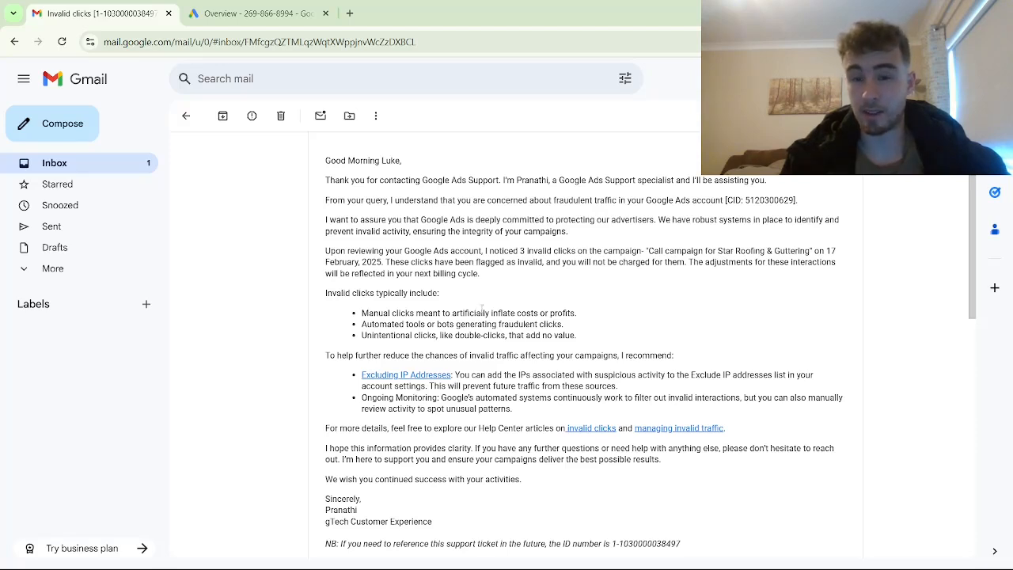
pyautogui.scroll(-10, 490, 340)
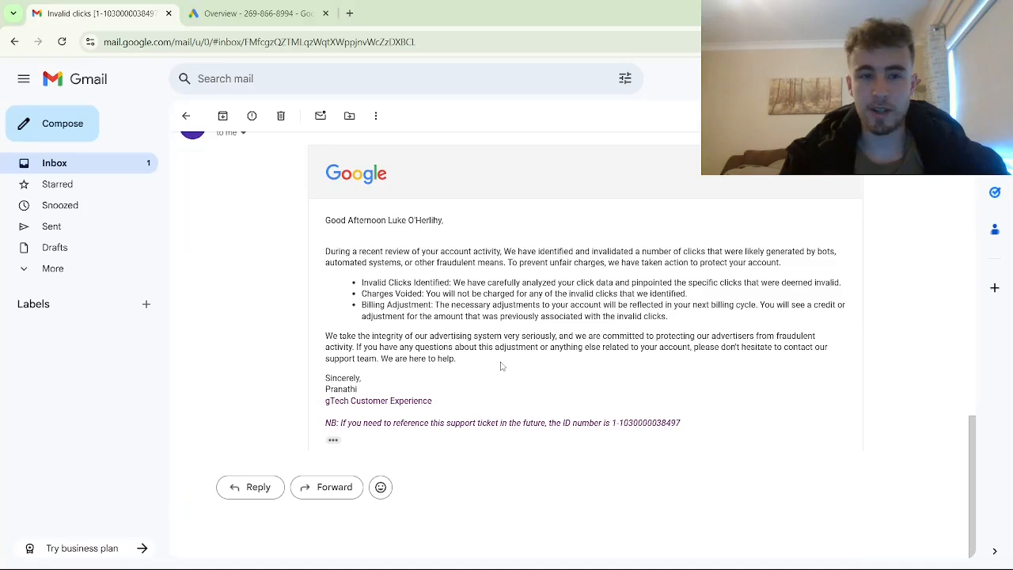